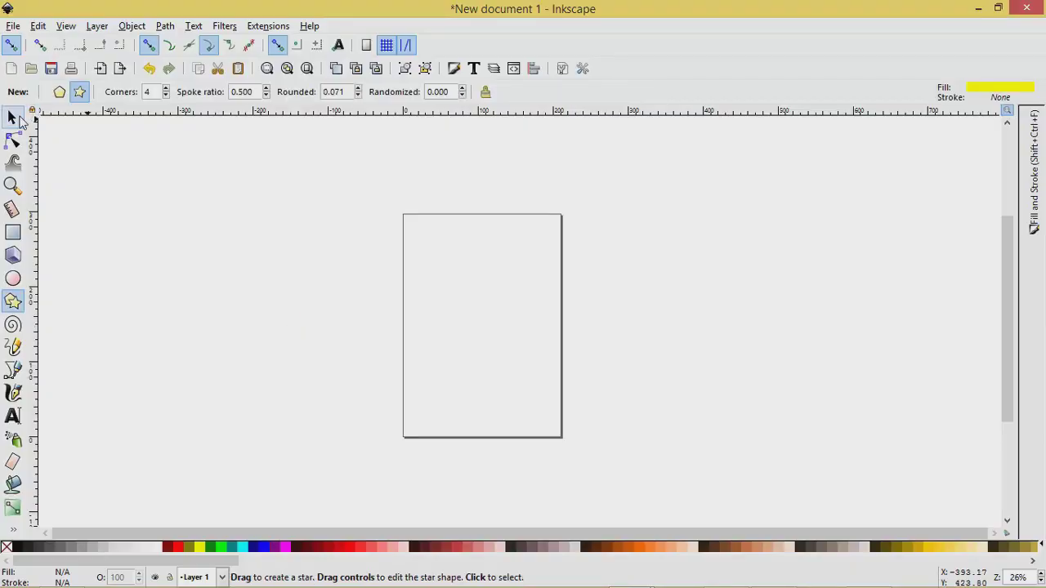
- Draw a small yellow four-pointed star, 36.764 mm square, near the top centre of the page
click(12, 117)
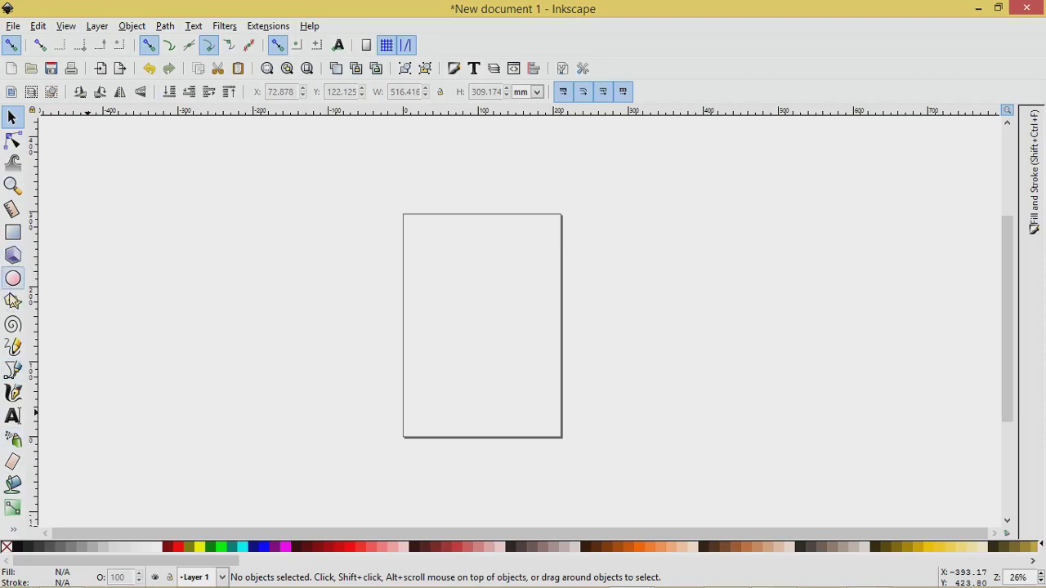
click(13, 301)
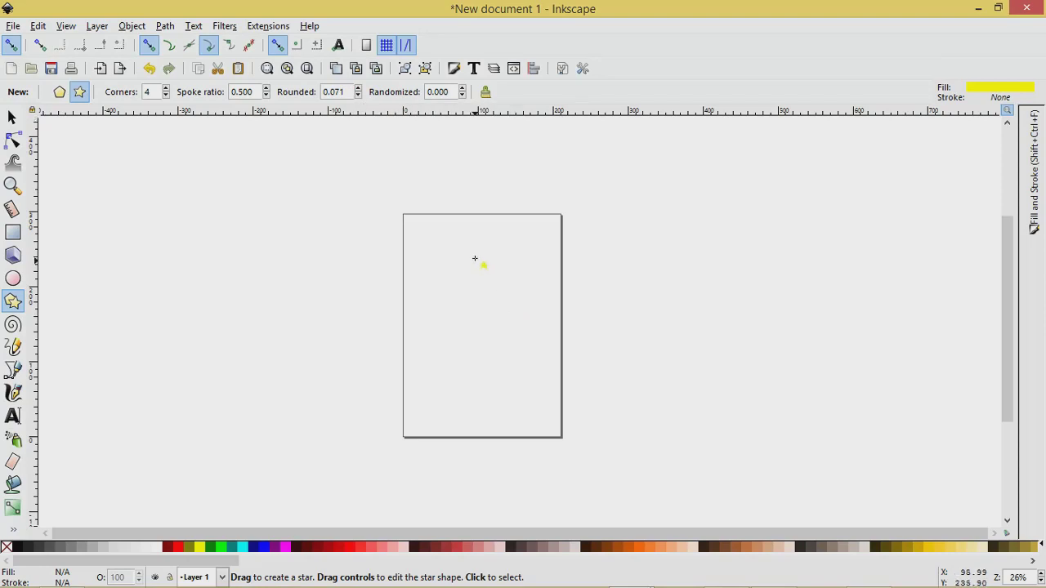
drag(474, 258, 475, 271)
click(12, 117)
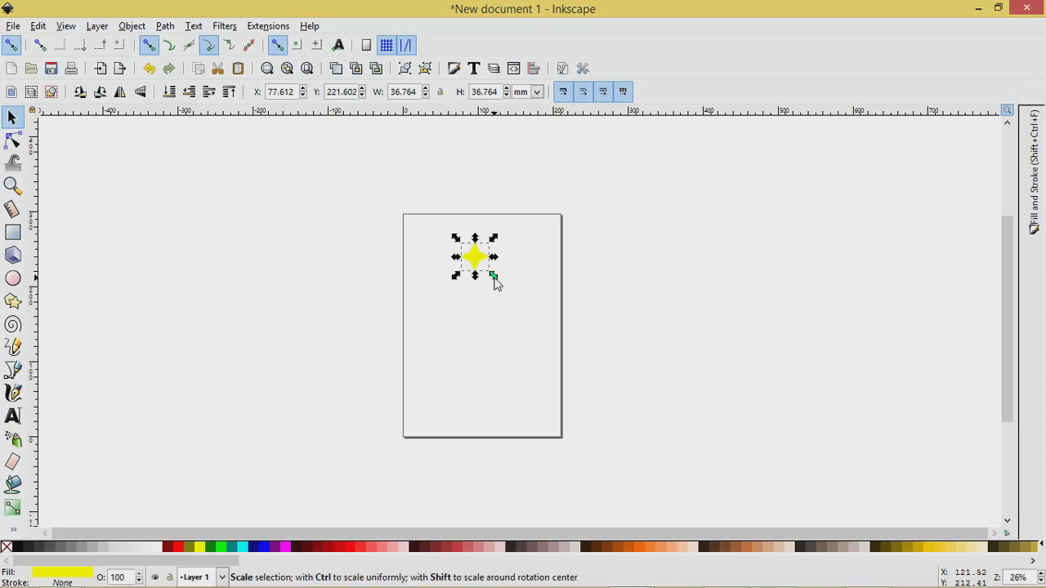
scroll(495, 282, up, 1)
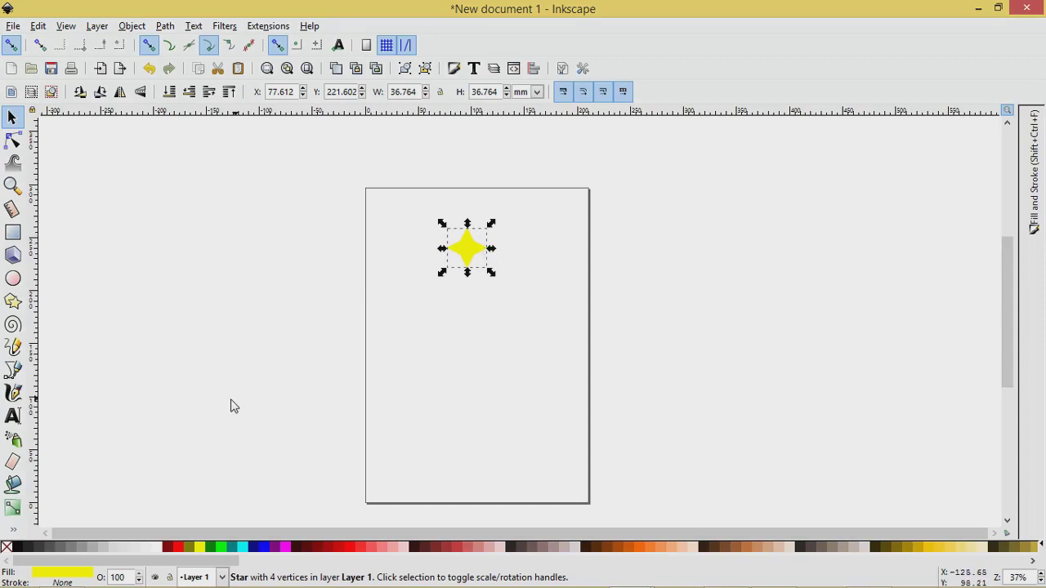
- Spray about ten rotated independent copies of the star left and right of the page top
click(15, 441)
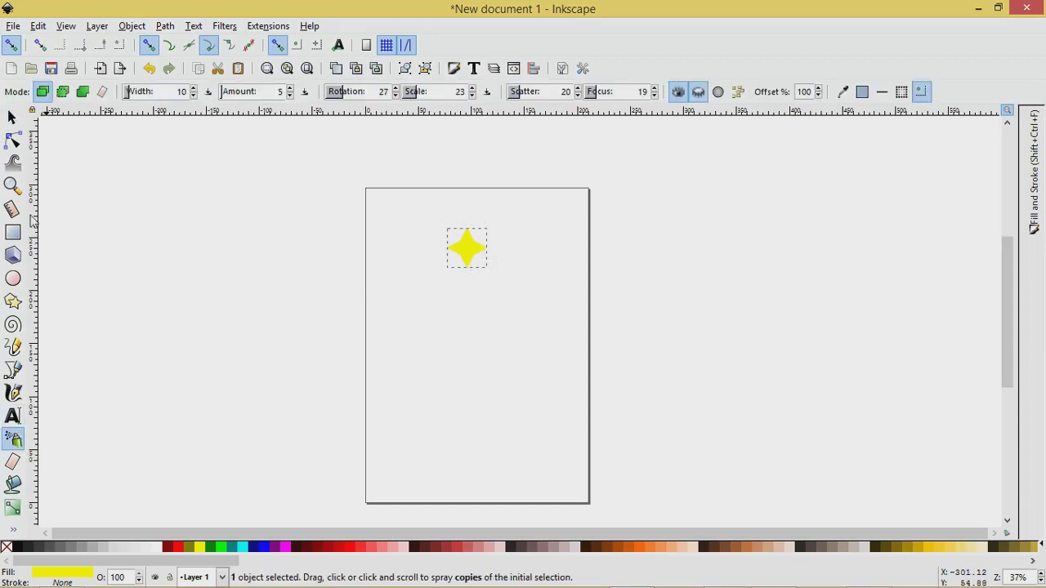
click(42, 93)
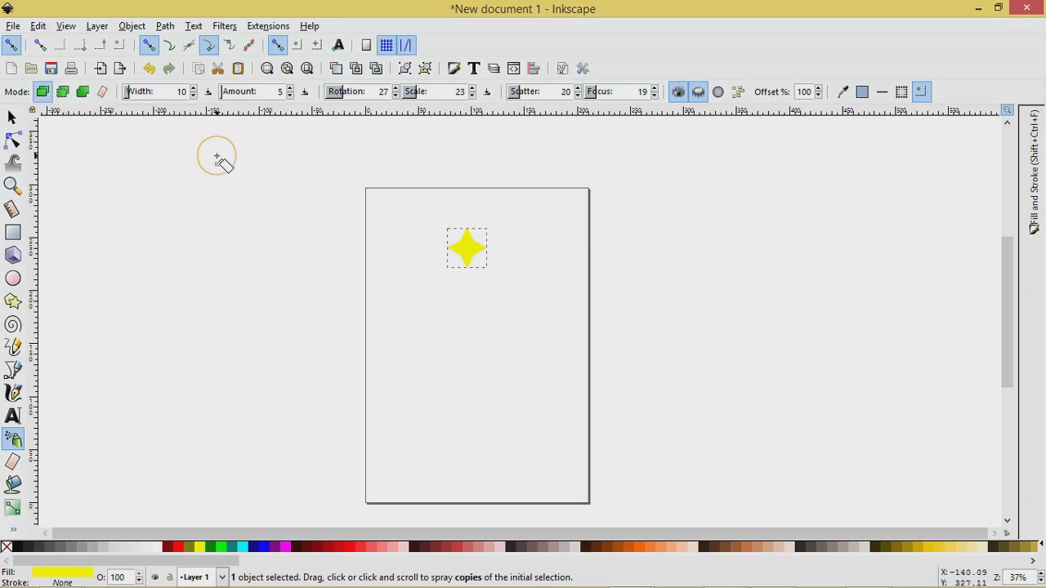
drag(217, 156, 363, 162)
drag(542, 156, 702, 325)
click(794, 304)
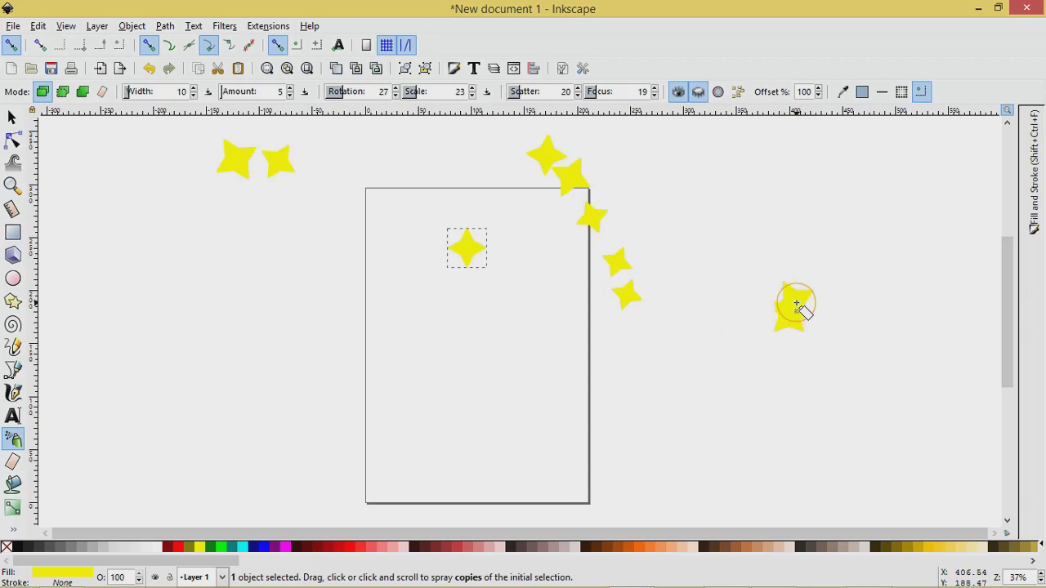
click(10, 120)
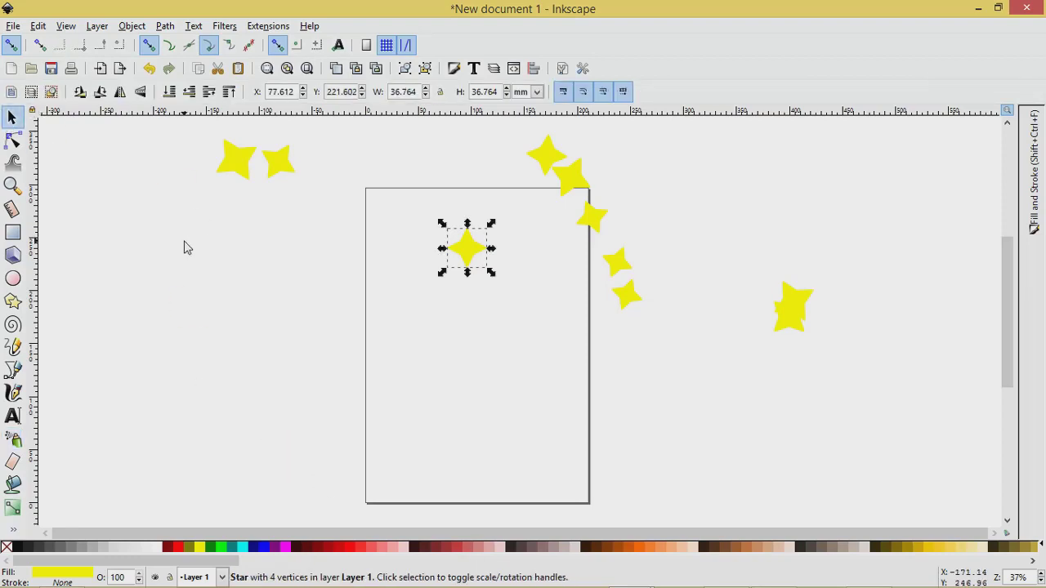
- Undo the copies, spray star clones along the page top and right edge, and select all stars
key(ctrl)
key(ctrl+z)
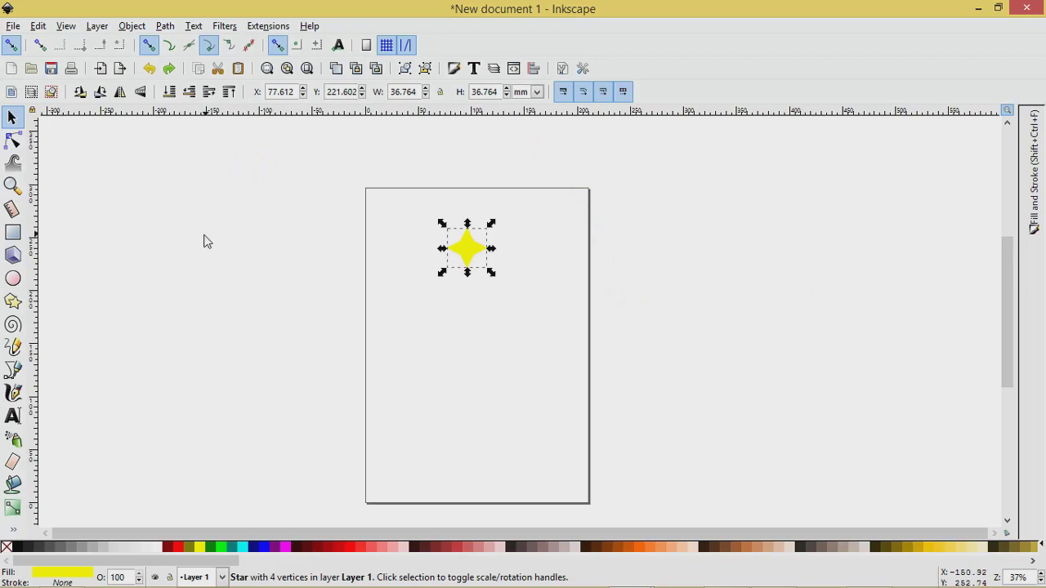
click(12, 439)
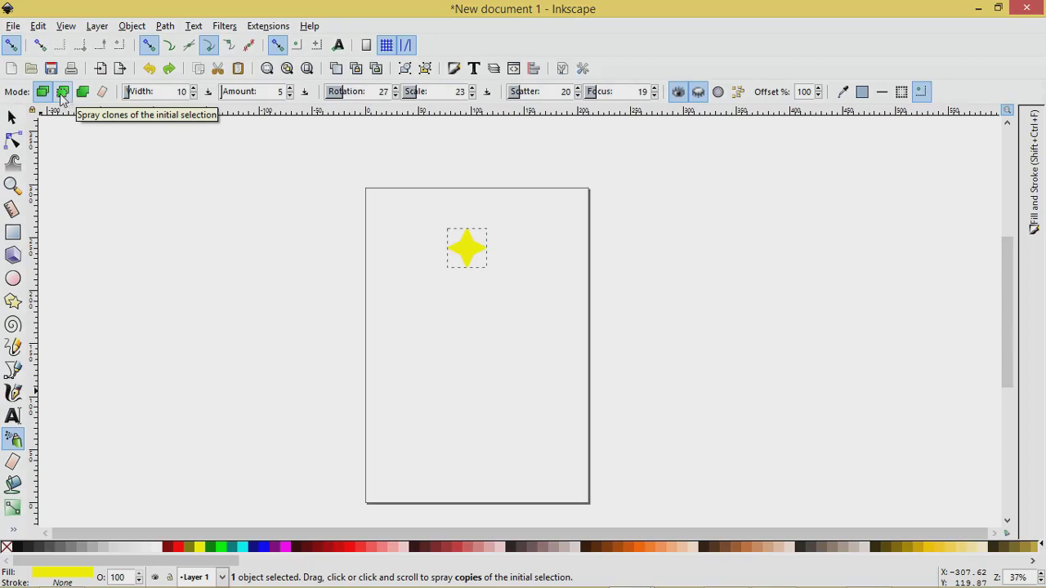
click(63, 93)
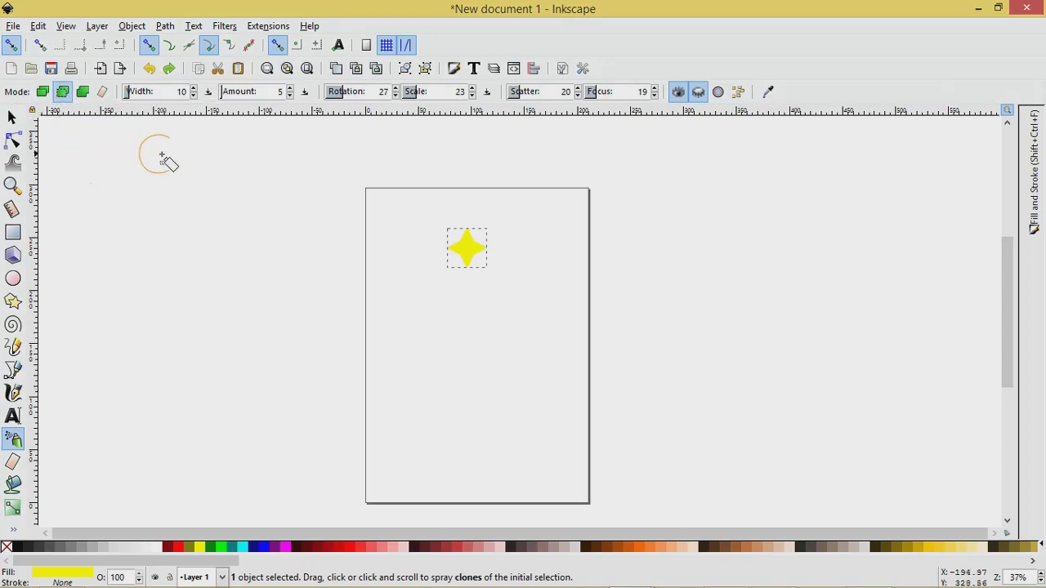
mouse_move(226, 157)
mouse_down()
mouse_move(432, 162)
mouse_move(590, 200)
mouse_move(601, 290)
mouse_move(500, 357)
mouse_up()
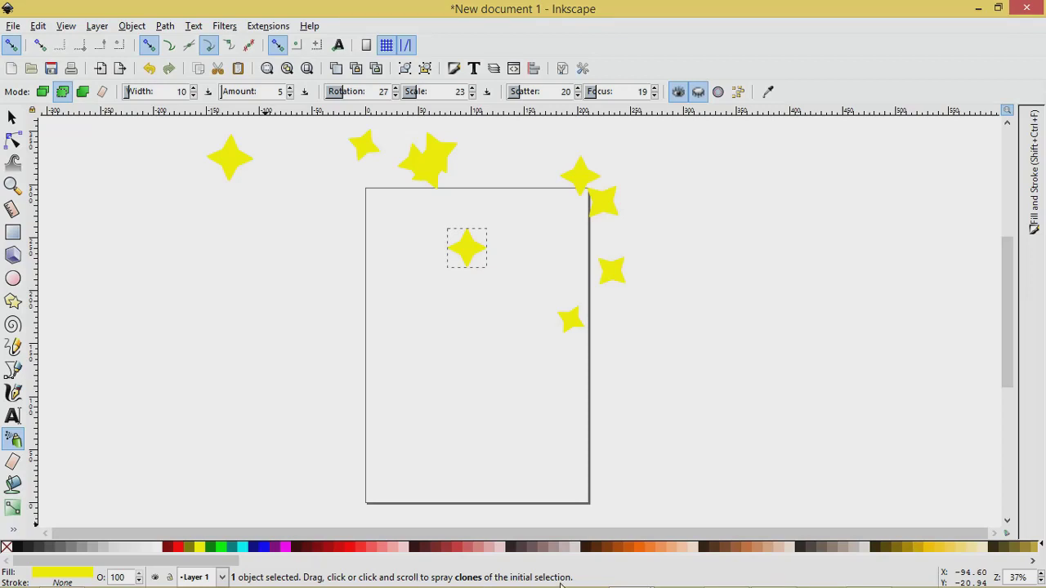
click(12, 117)
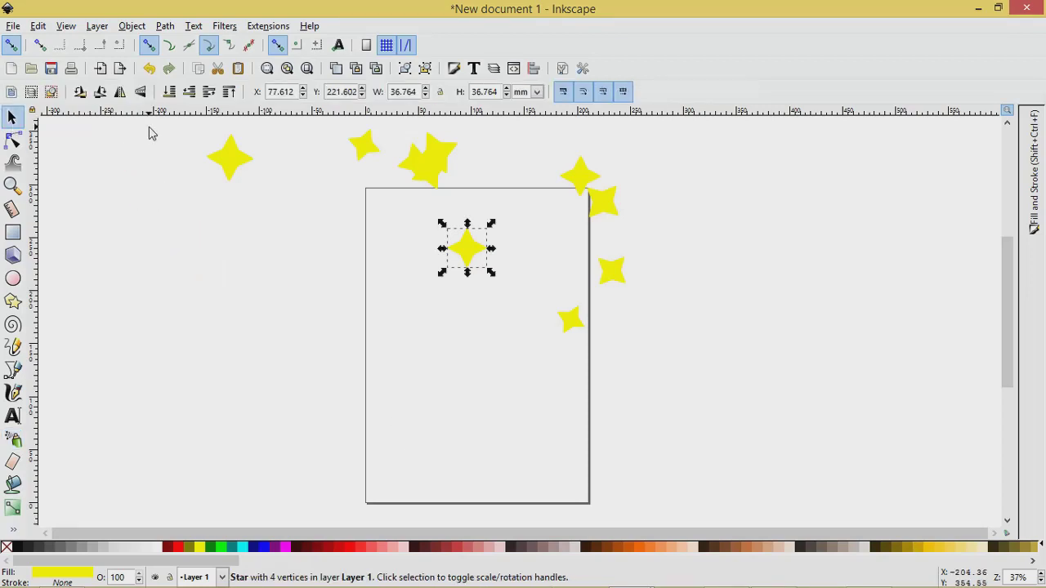
mouse_move(149, 128)
mouse_down()
mouse_move(515, 337)
mouse_move(630, 475)
mouse_up()
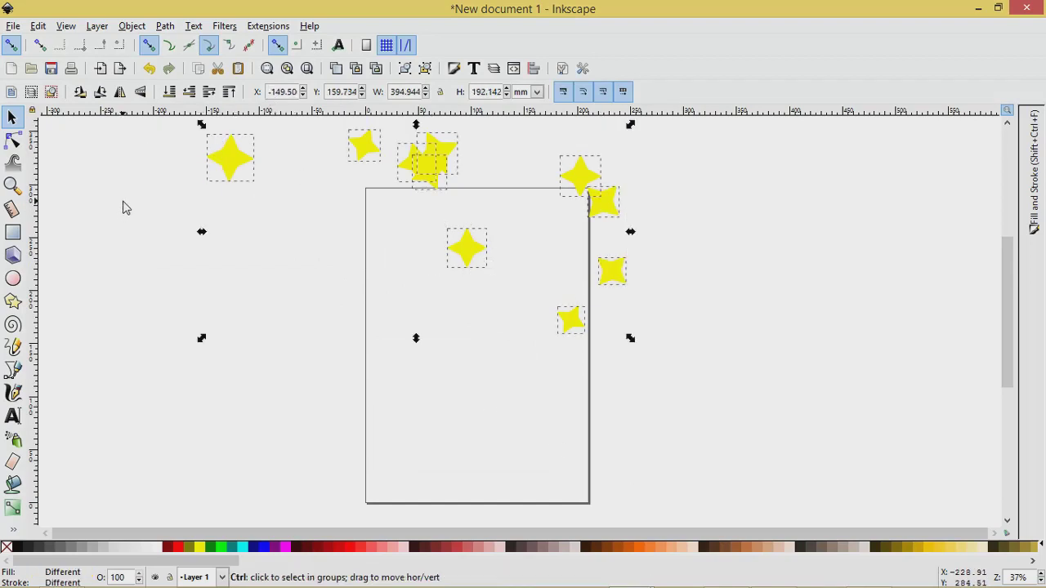
- Undo the clones and spray the stars as a single combined path around the page's top and right
key(ctrl+z)
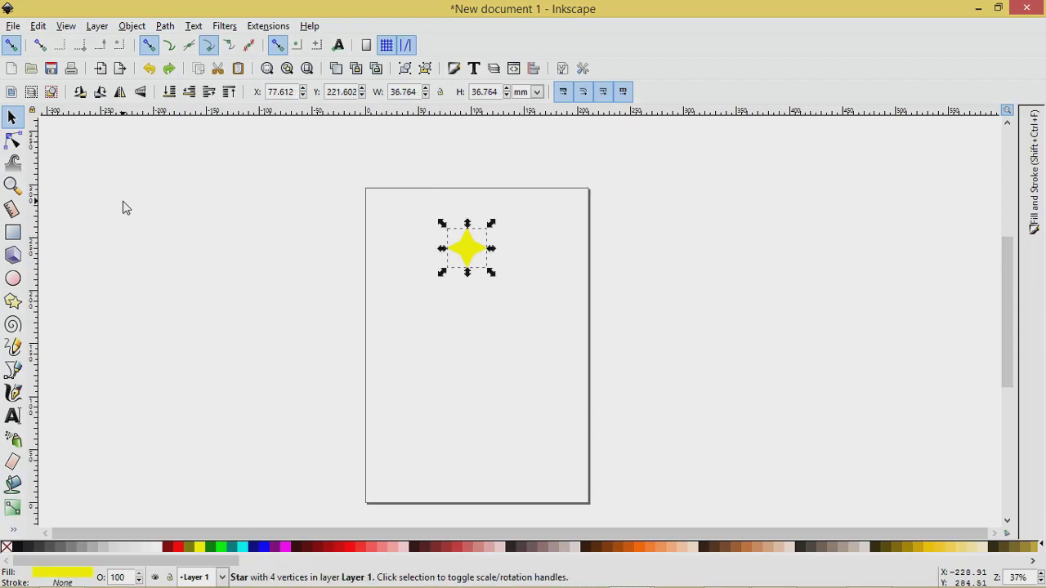
click(12, 440)
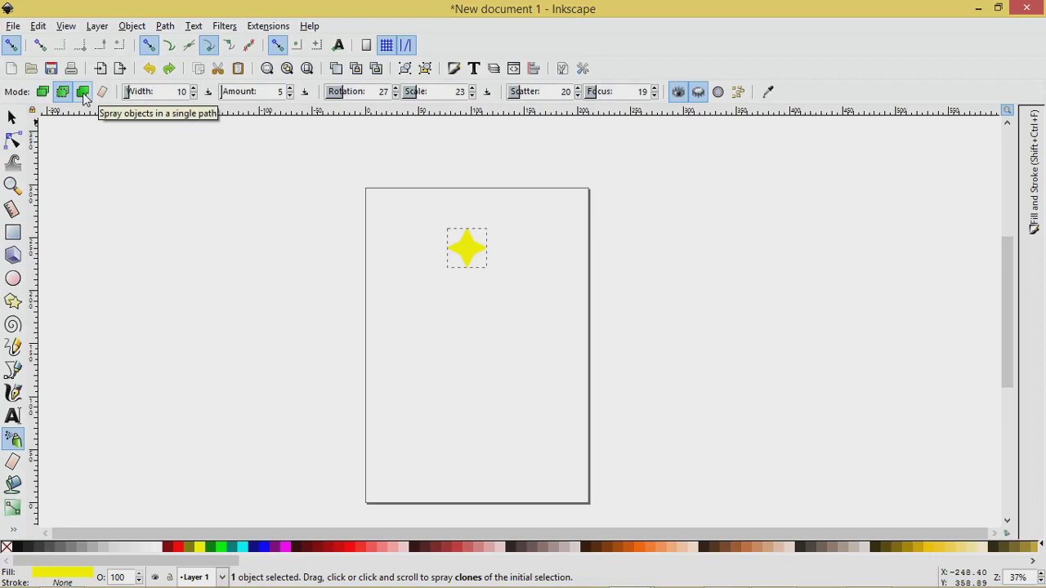
click(82, 92)
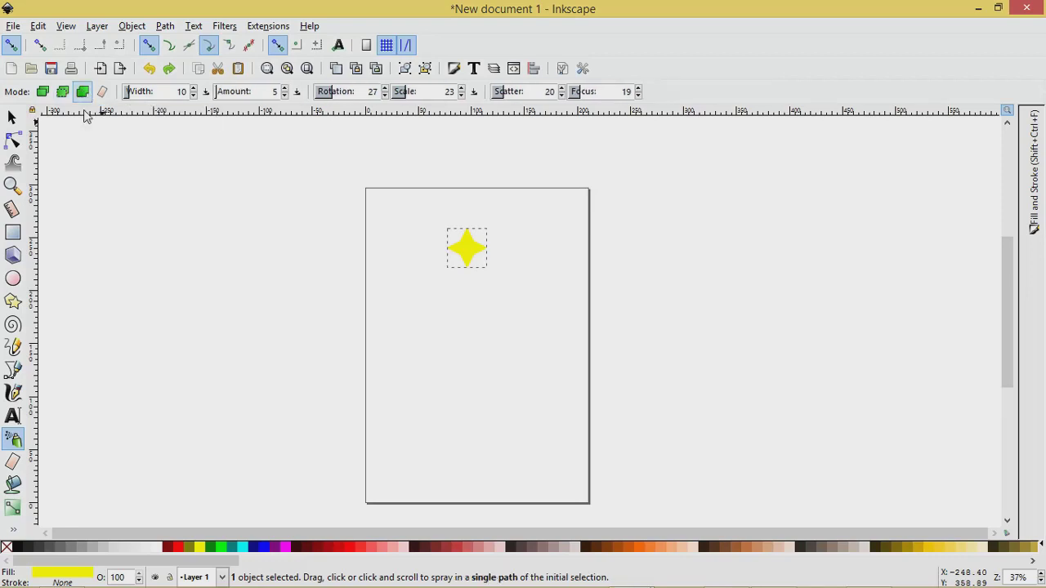
mouse_move(210, 173)
mouse_down()
mouse_move(490, 170)
mouse_move(553, 189)
mouse_move(582, 211)
mouse_move(599, 278)
mouse_move(592, 340)
mouse_move(558, 394)
mouse_up()
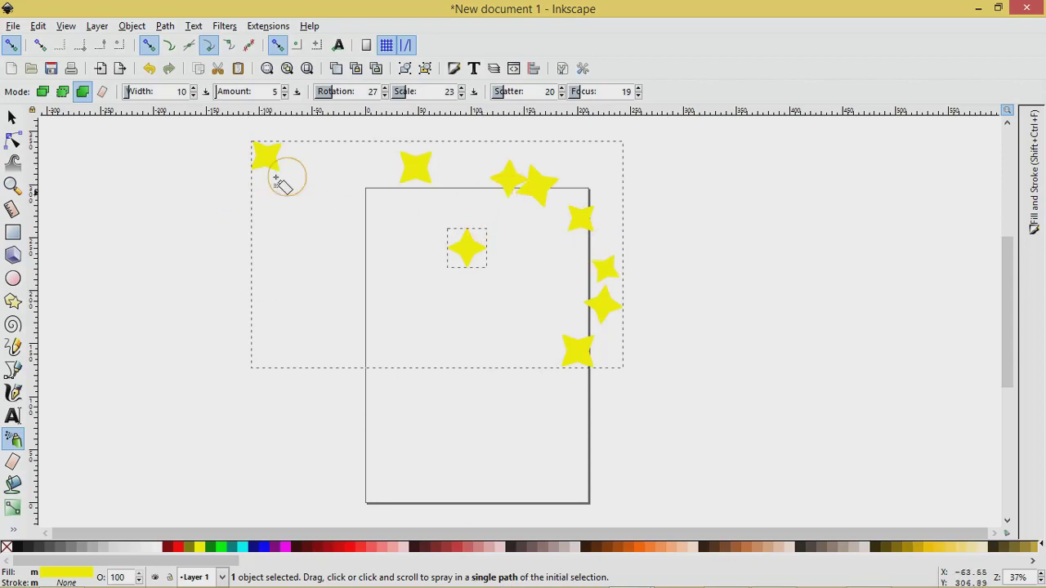
click(13, 118)
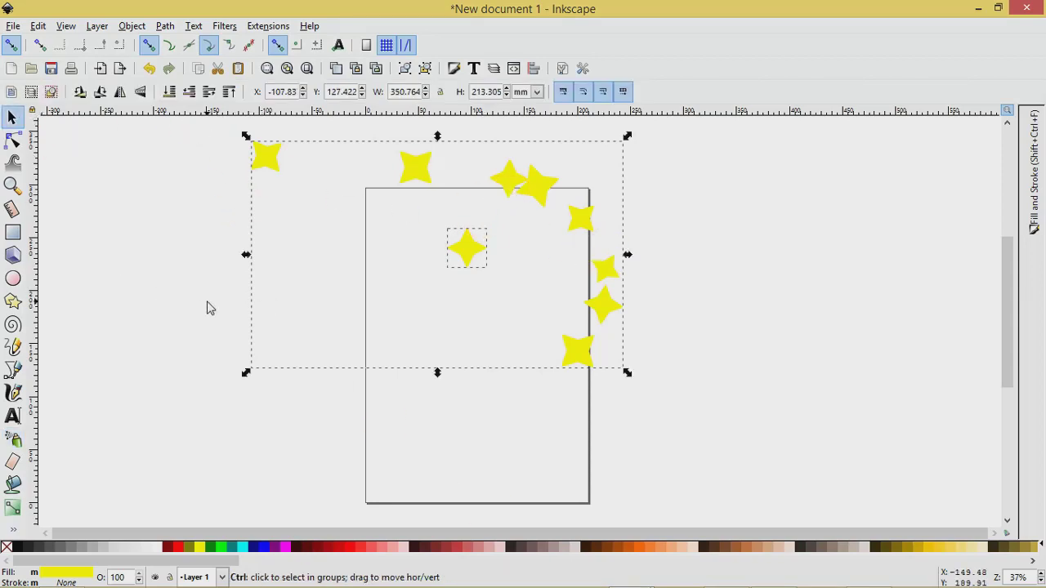
- Undo the single-path spray and spray two independent star copies upper-left of the page
key(ctrl+z)
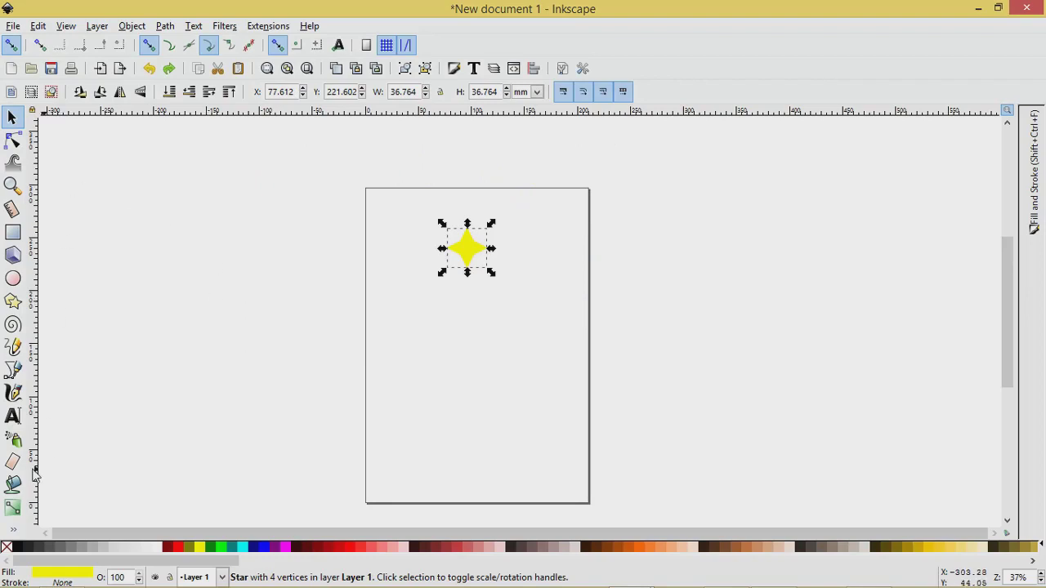
click(13, 440)
click(42, 93)
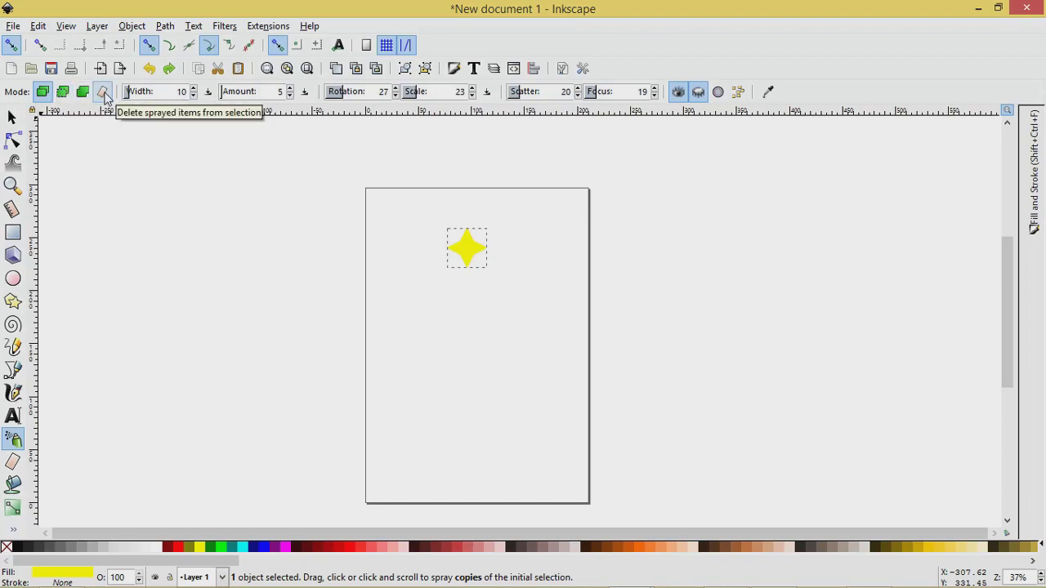
click(163, 164)
click(269, 192)
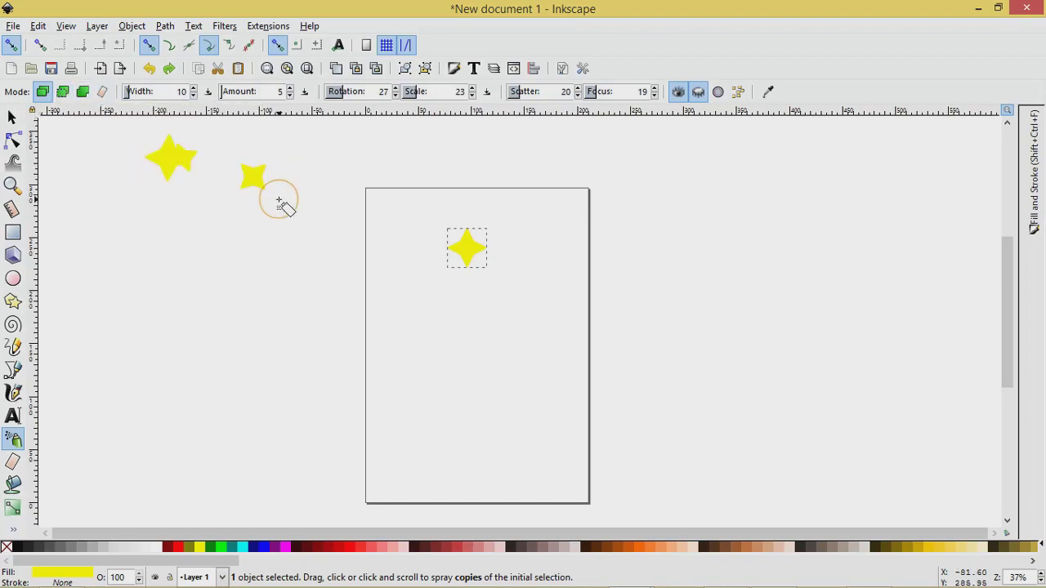
- Erase both sprayed star copies using the spray tool's delete mode
click(102, 92)
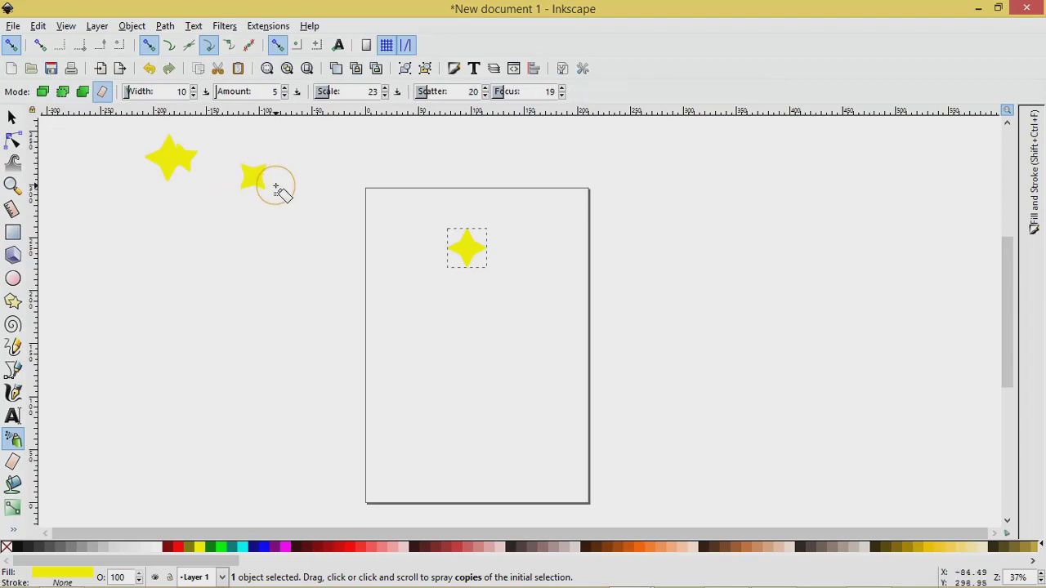
click(270, 180)
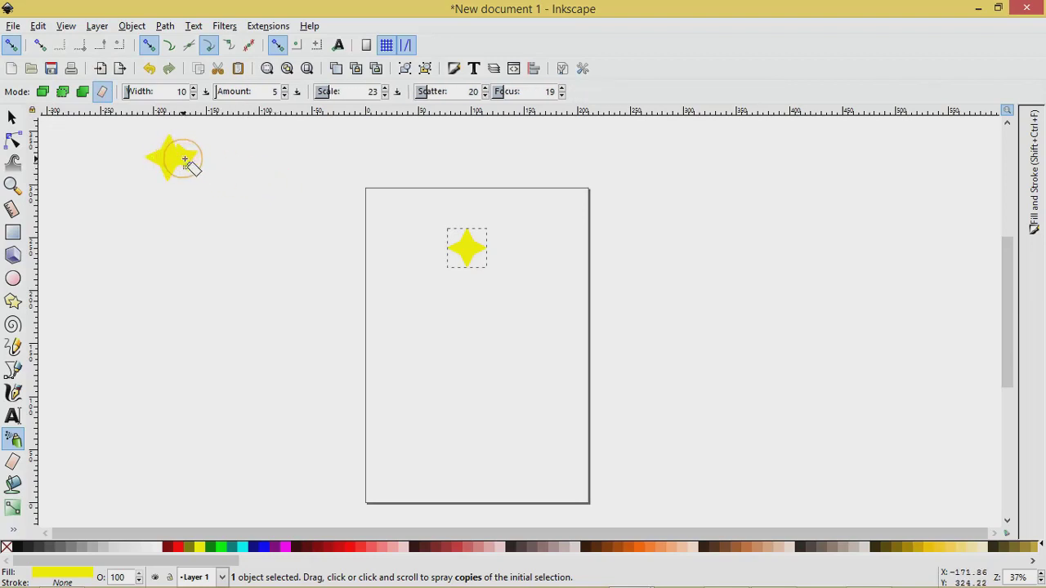
click(189, 161)
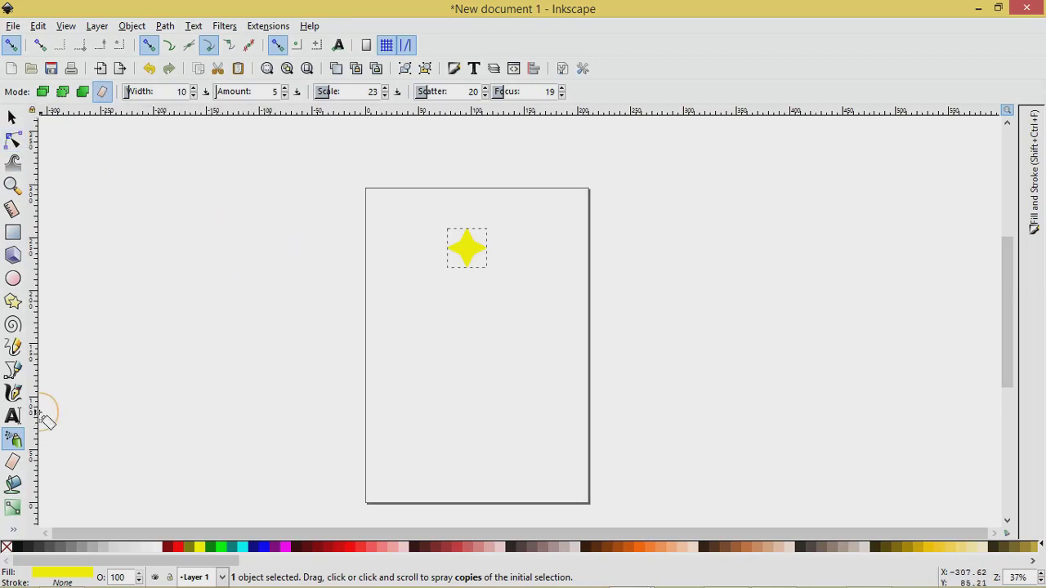
- Spray trial star copies around the page top and sides, then undo them all
click(13, 440)
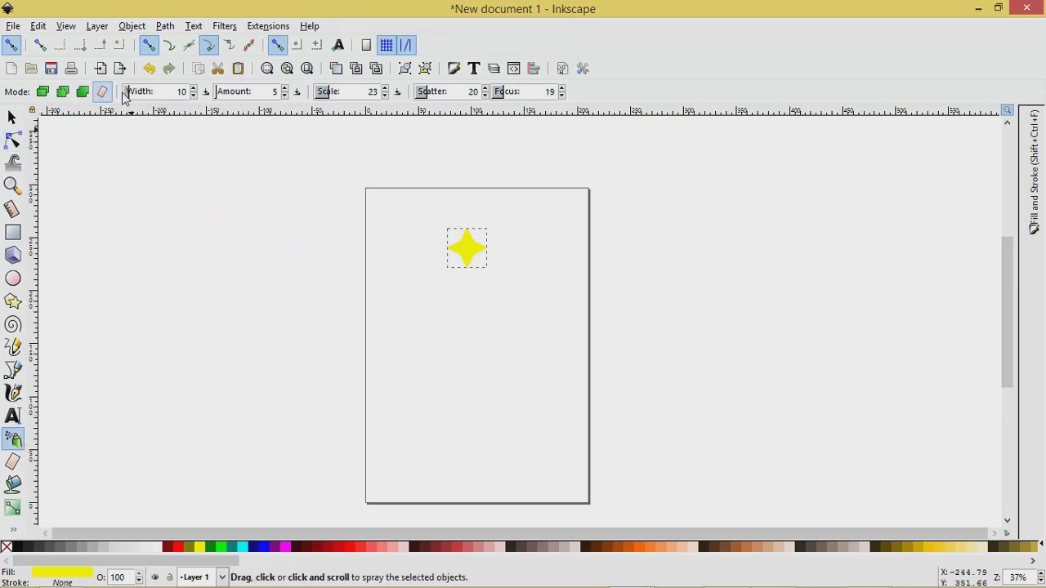
click(42, 91)
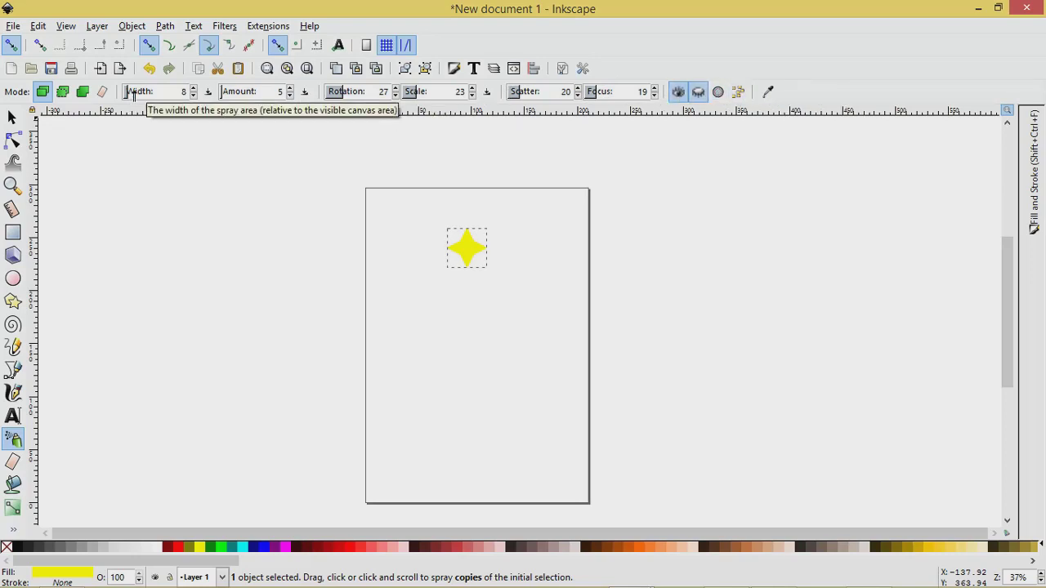
click(388, 170)
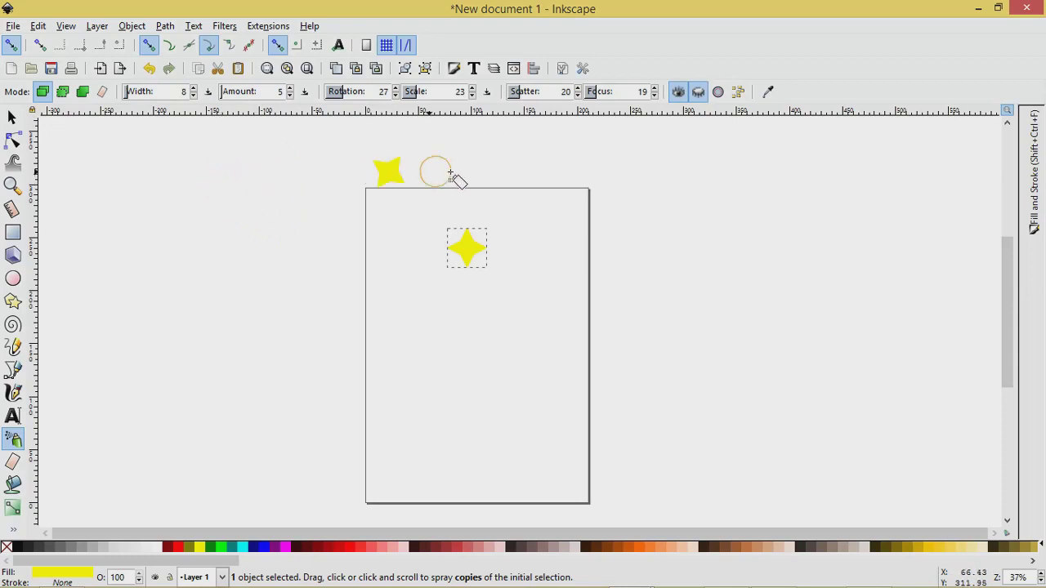
click(464, 168)
click(560, 360)
click(410, 359)
mouse_move(375, 317)
mouse_down()
mouse_move(371, 261)
mouse_move(376, 327)
mouse_move(381, 289)
mouse_up()
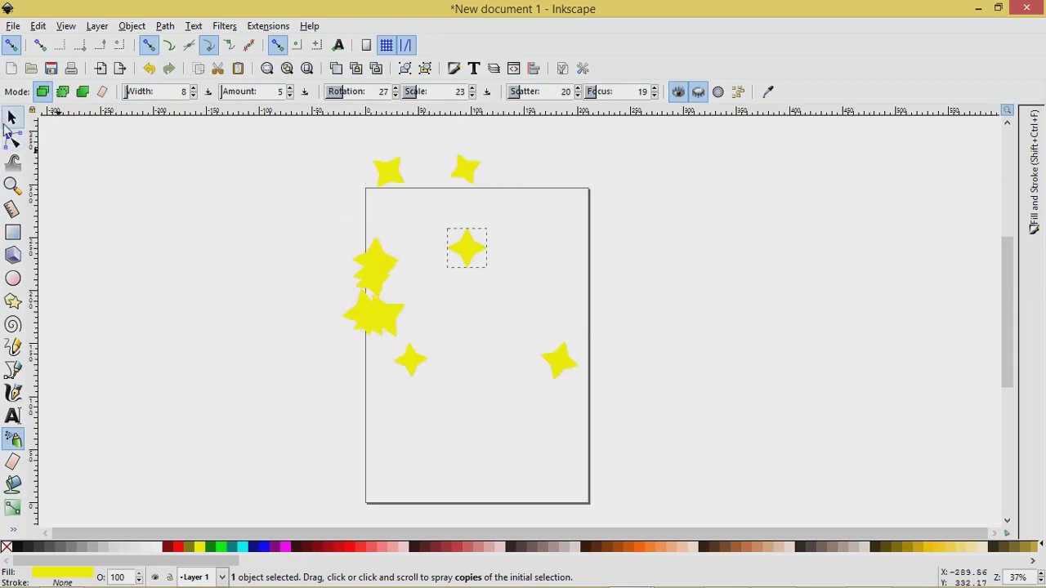
click(12, 118)
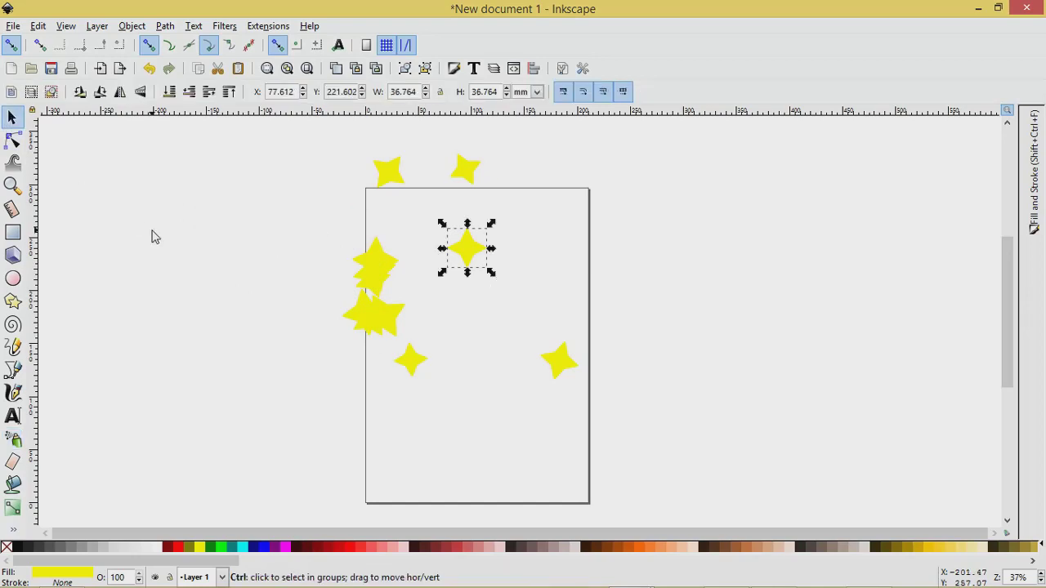
key(ctrl+z)
key(ctrl+z)
key(ctrl+z)
key(ctrl+z)
key(ctrl+z)
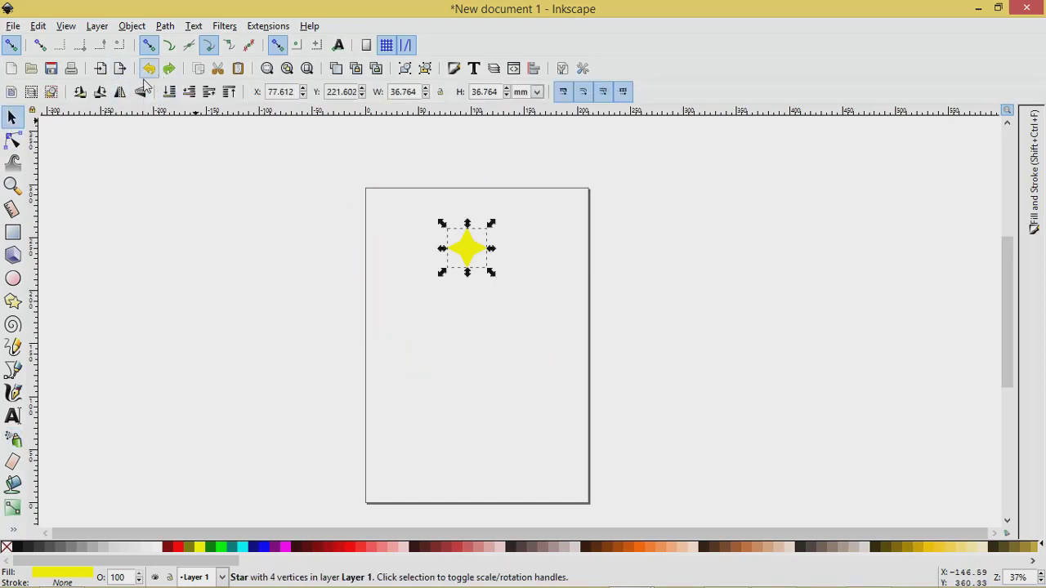
- Test-spray rotated copies over the star and undo the result
click(13, 438)
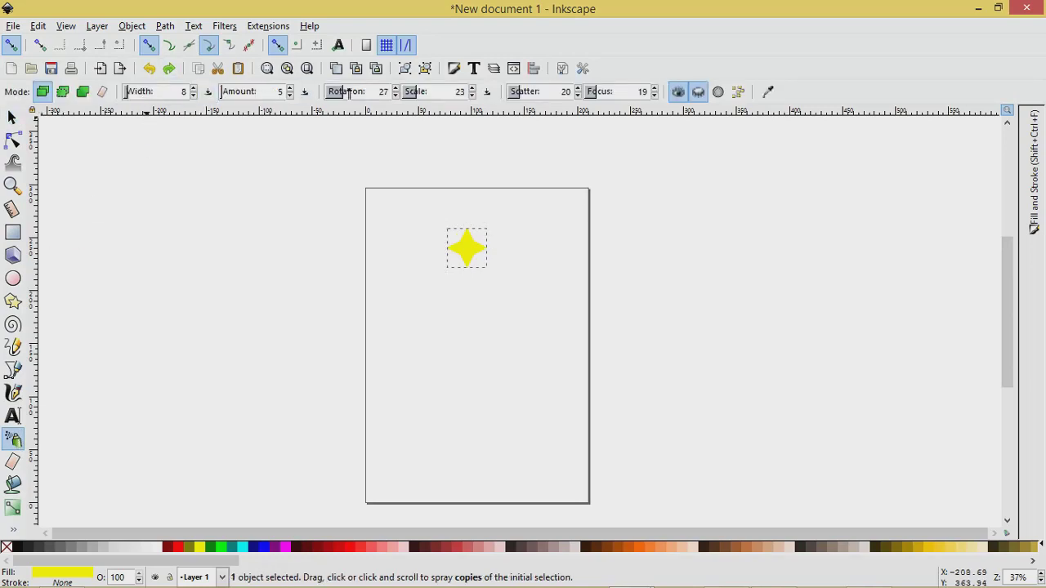
drag(460, 239, 474, 243)
drag(467, 248, 475, 249)
key(ctrl+z)
- Set spray Rotation to 49, Scale 39, Scatter 37 and Focus 43
click(395, 89)
click(395, 89)
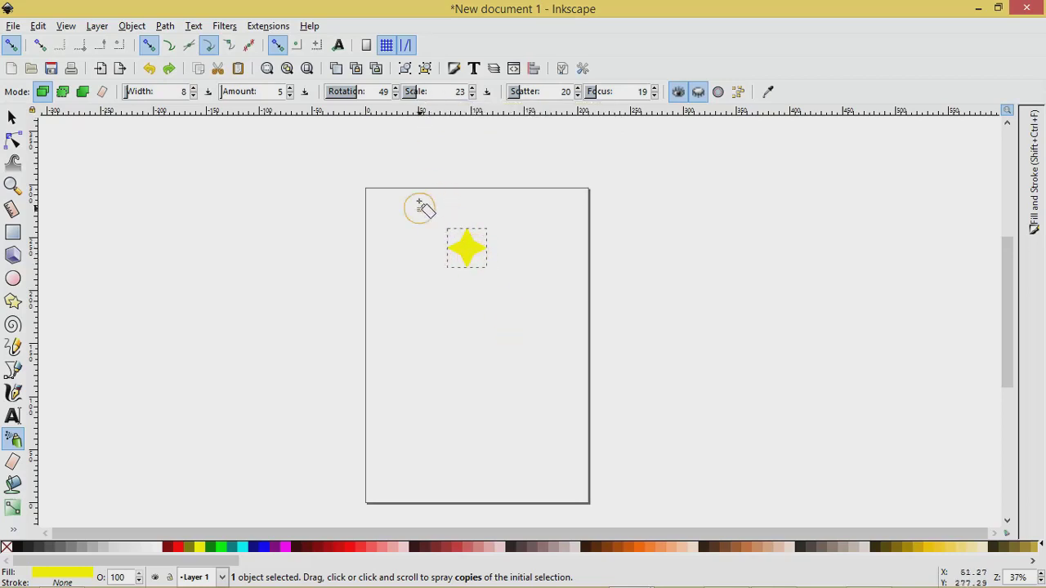
click(472, 88)
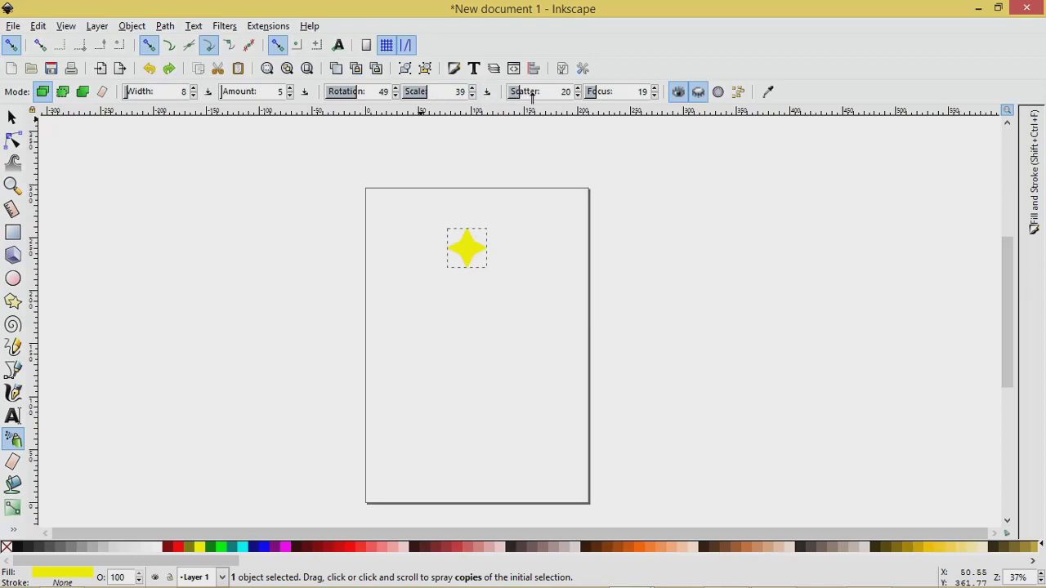
click(577, 88)
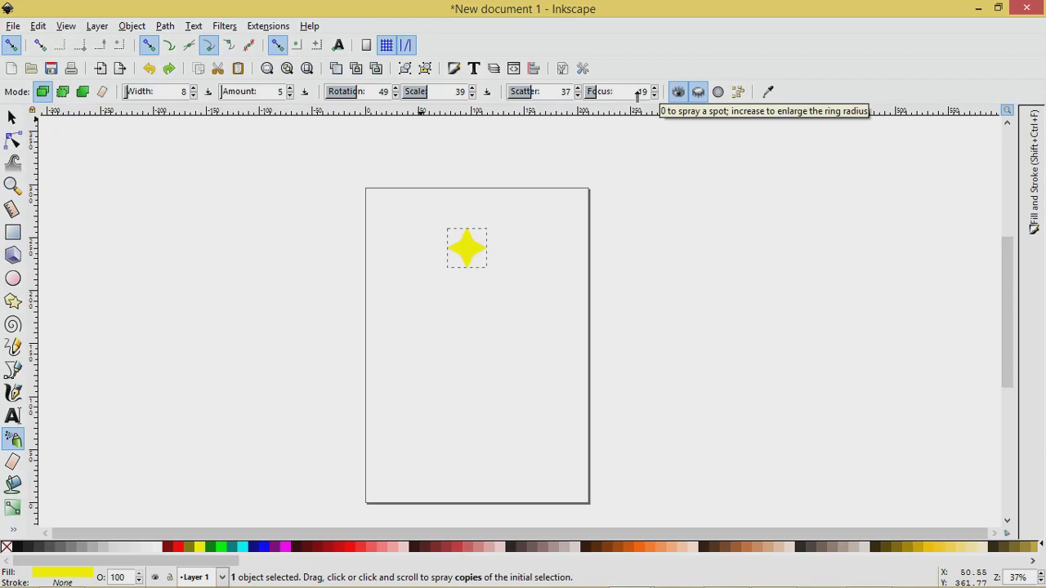
click(653, 88)
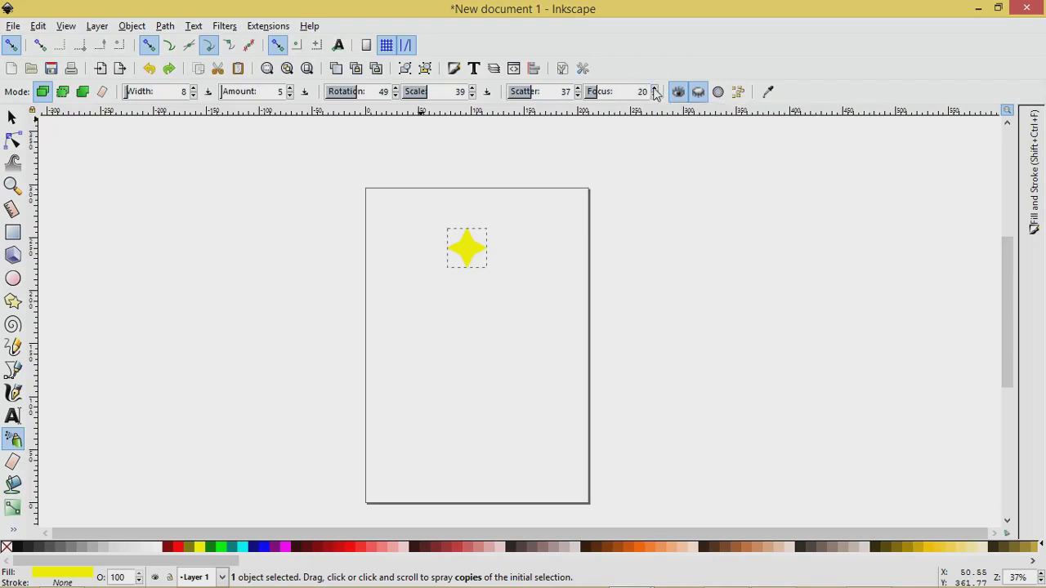
drag(654, 87, 655, 87)
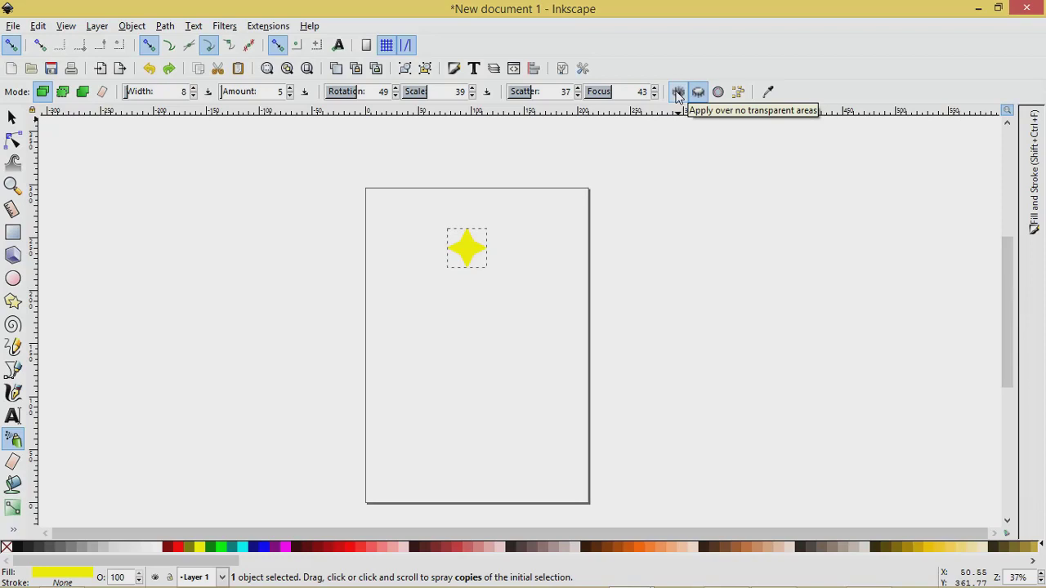
- Limit spraying to non-transparent areas and draw a white 210.132 × 293.896 mm page-sized rectangle
click(678, 95)
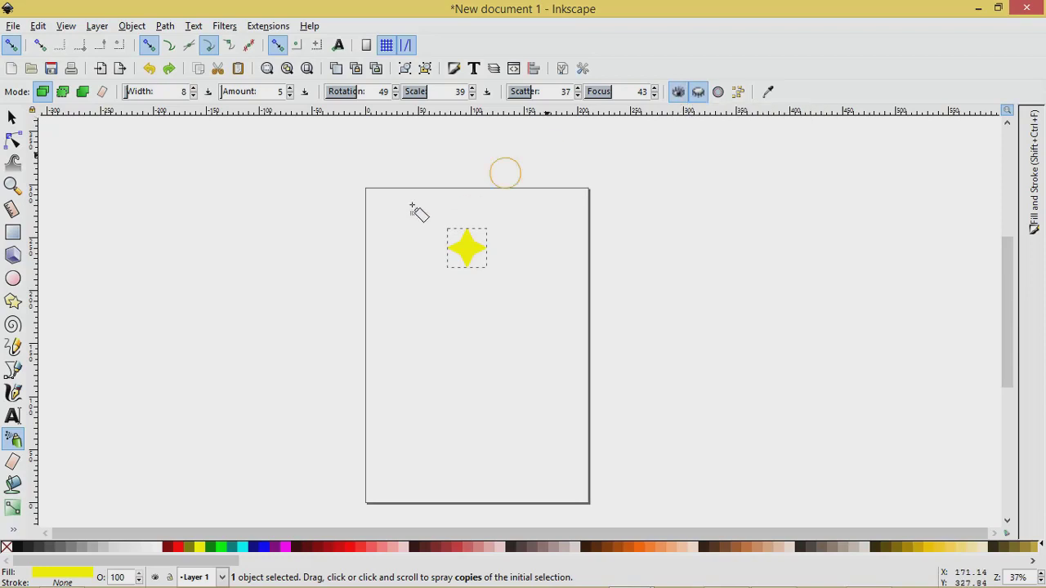
click(12, 233)
drag(366, 189, 587, 502)
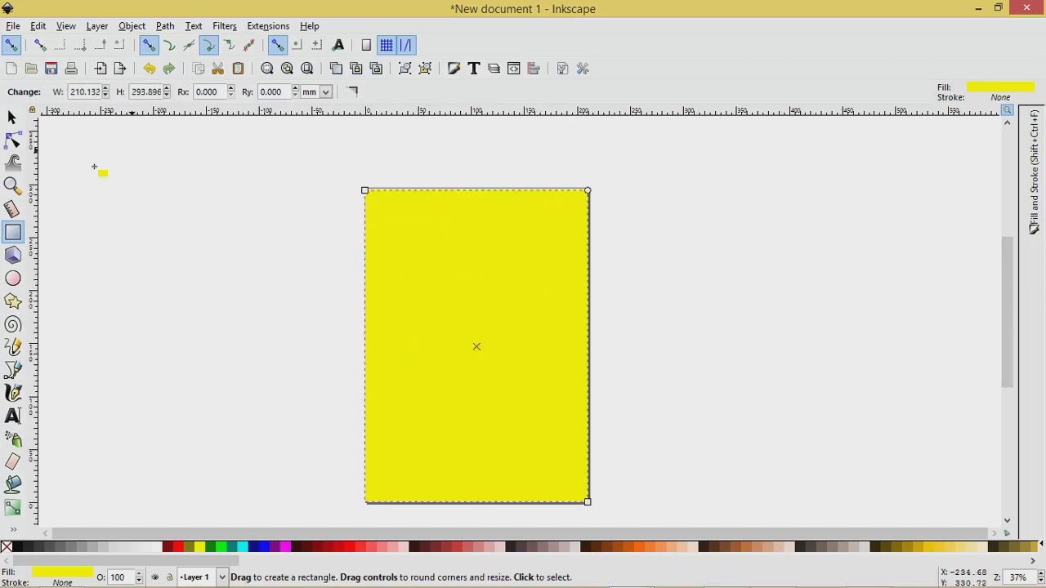
click(157, 547)
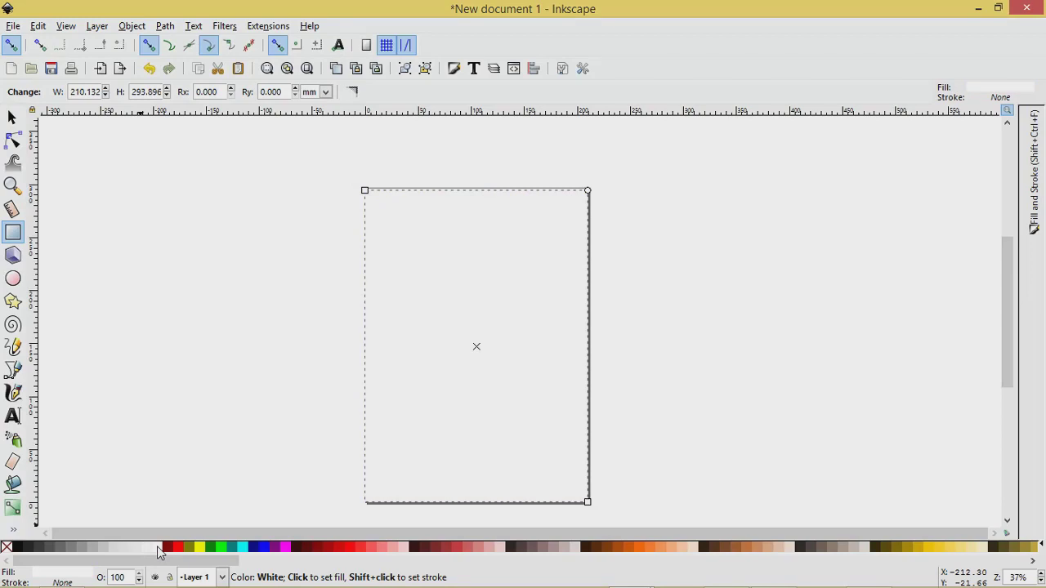
- Send the rectangle to the bottom behind the star and select the yellow star
click(12, 117)
click(170, 92)
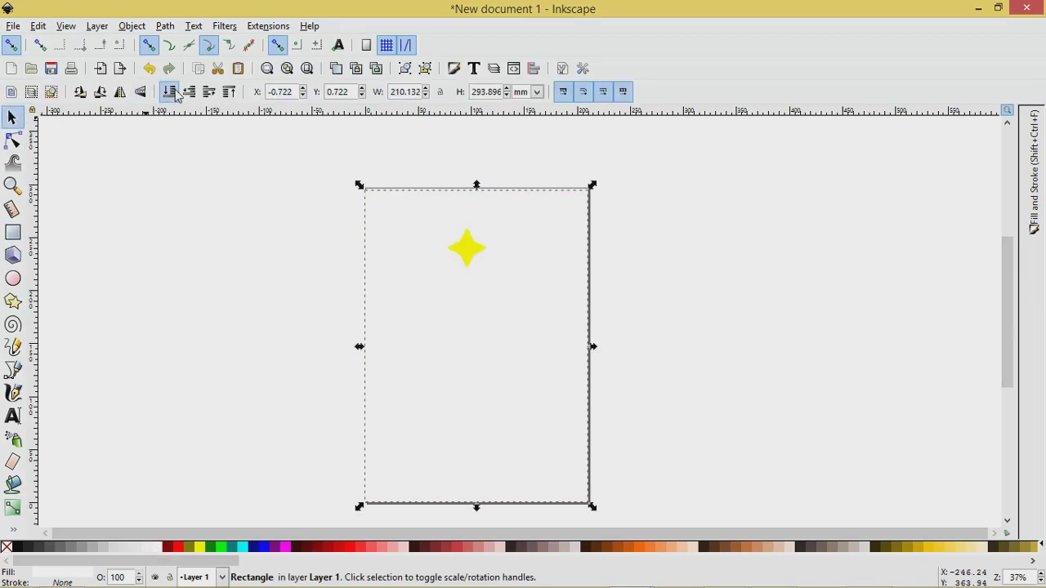
click(217, 239)
click(466, 250)
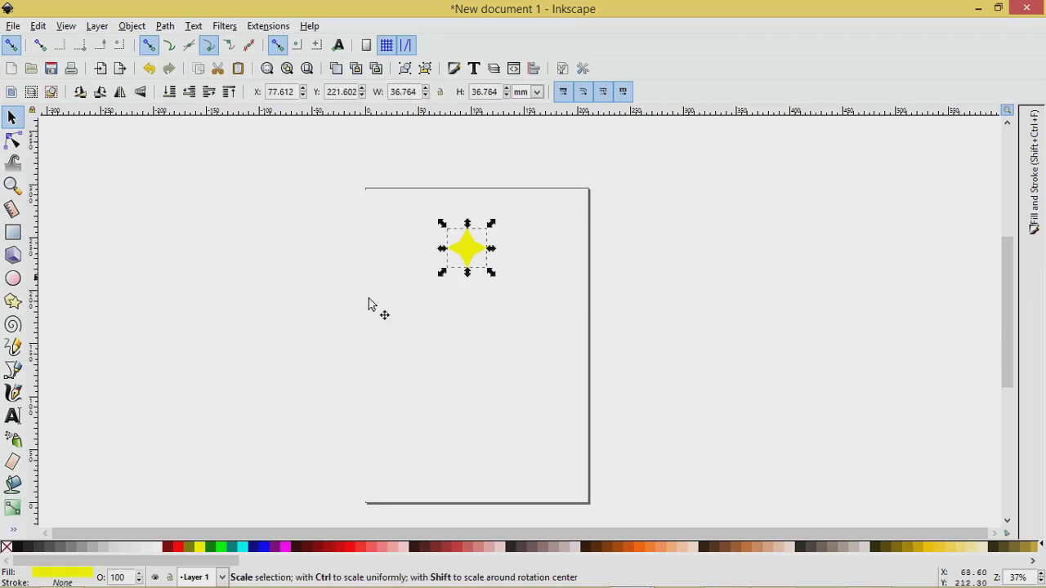
- Enable spraying over transparent areas and no overlap between colours for the Spray tool
click(12, 439)
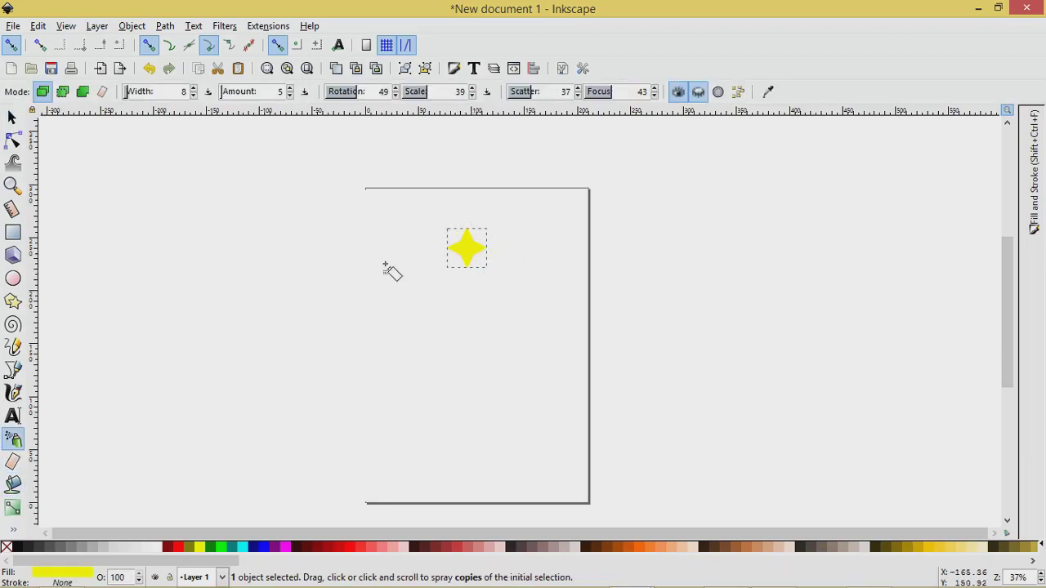
click(698, 92)
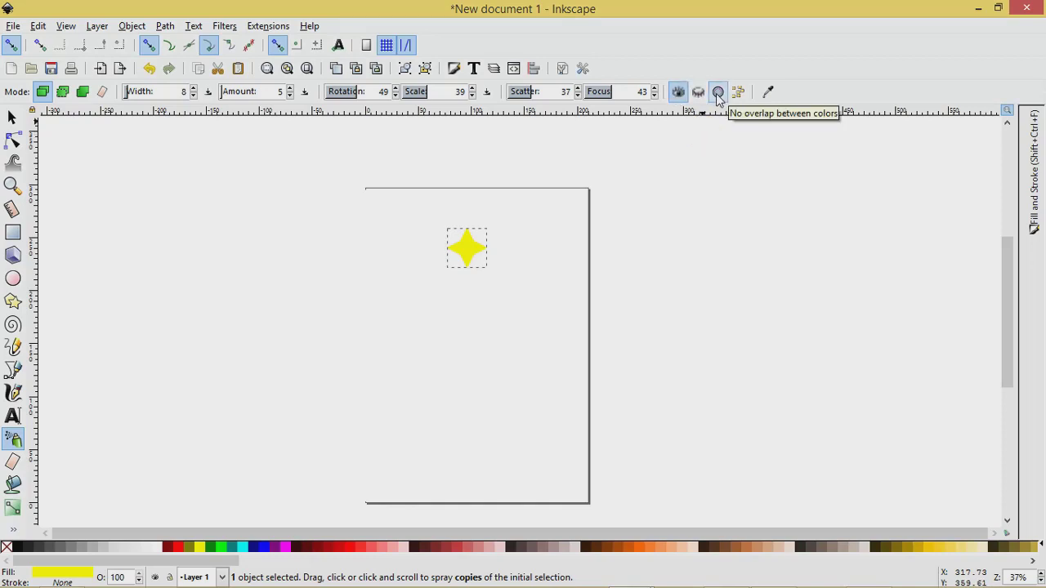
click(717, 92)
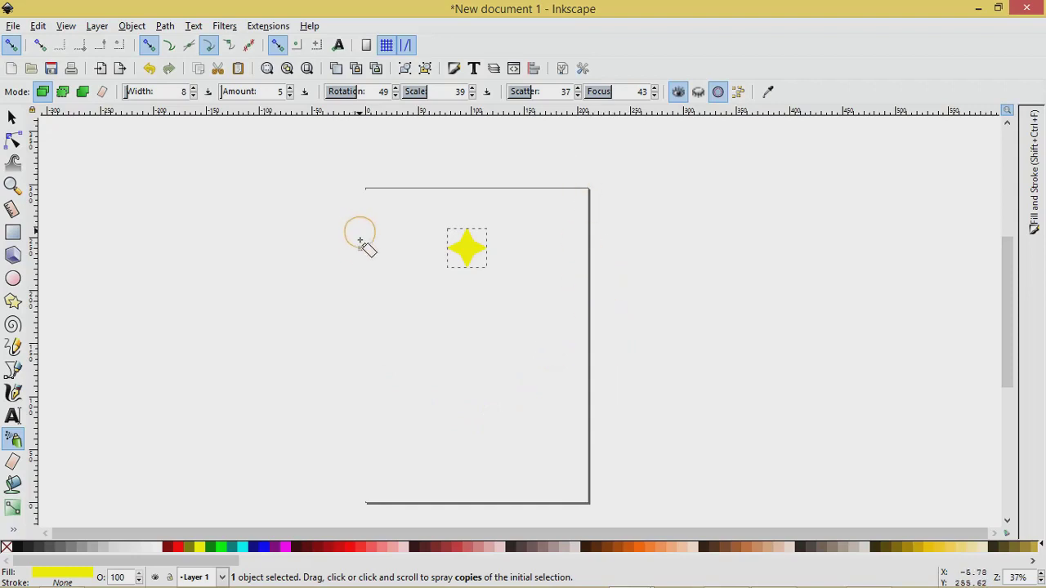
- Fill the page-sized background rectangle with 30% gray and reselect the yellow star for spraying
click(12, 117)
click(445, 378)
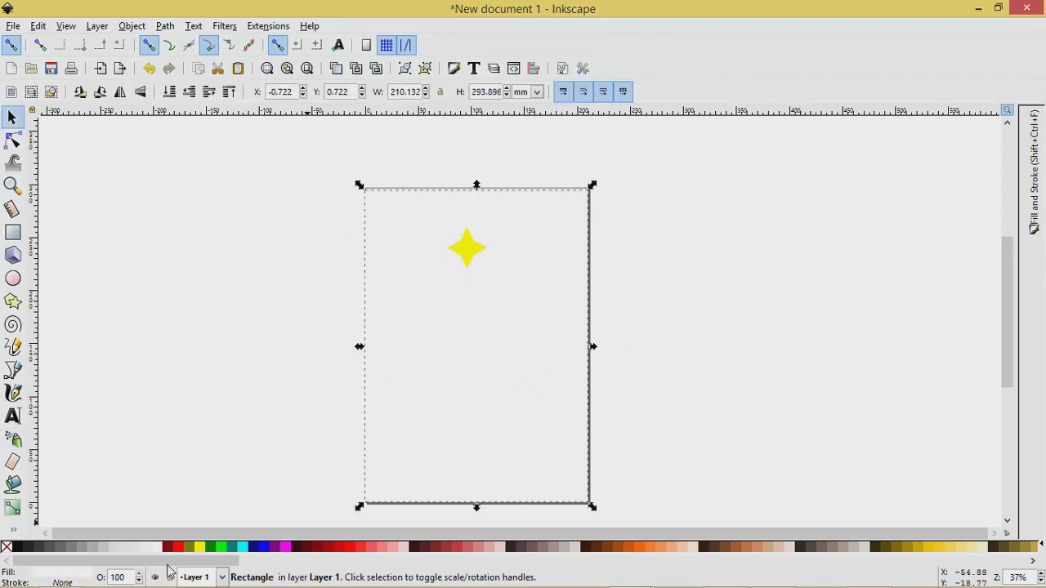
click(95, 547)
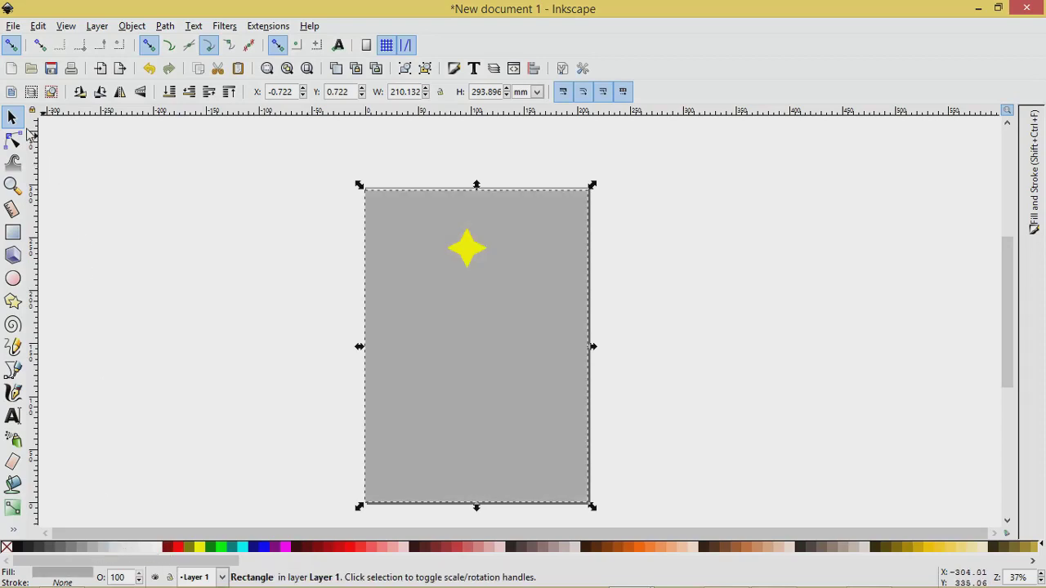
click(214, 346)
click(466, 250)
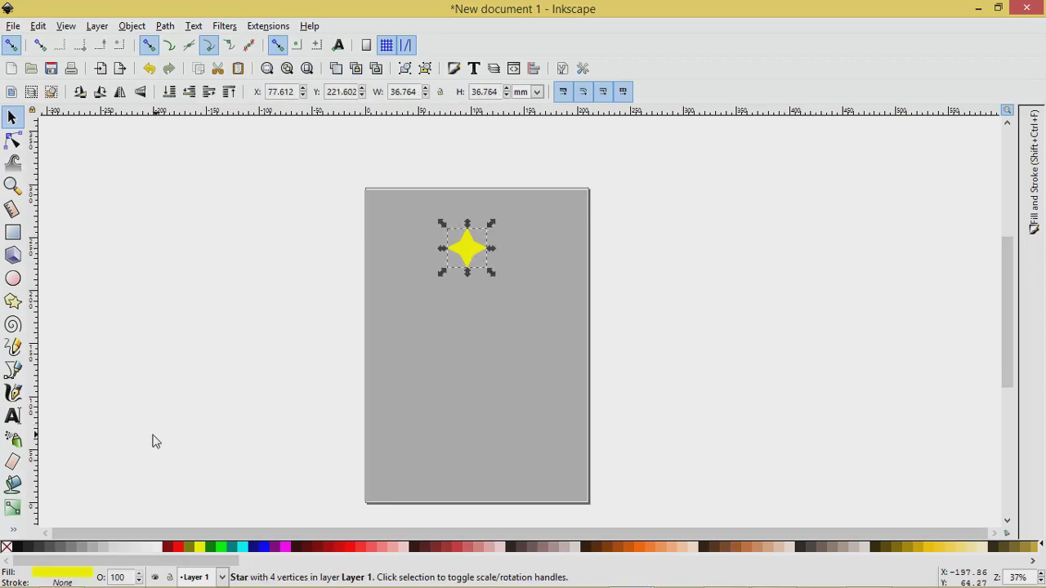
click(14, 439)
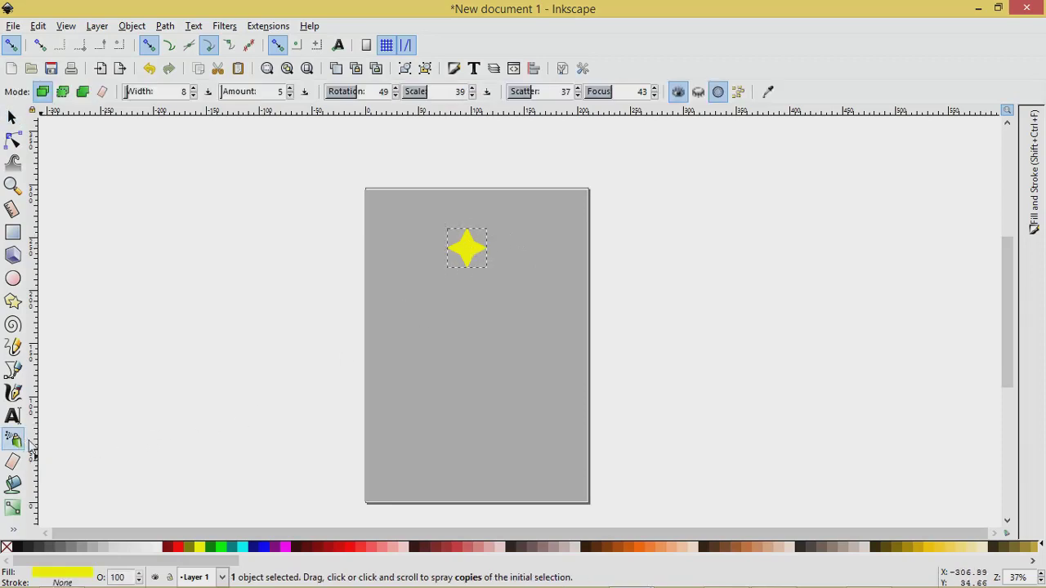
- Enable Prevent overlapping objects, set Offset to 66%, and spray about a dozen stars across the page
click(738, 92)
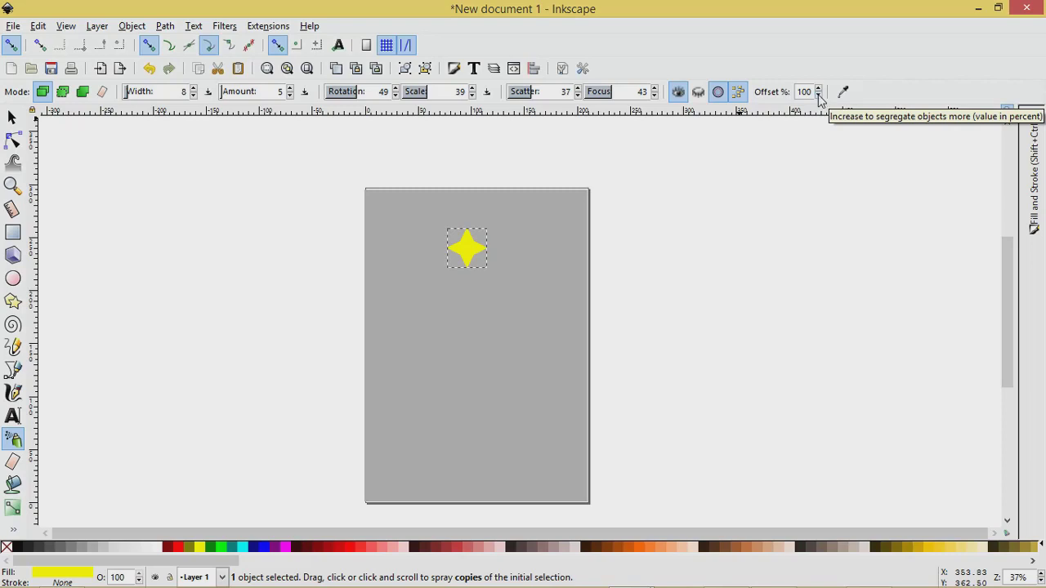
scroll(819, 96, down, 8)
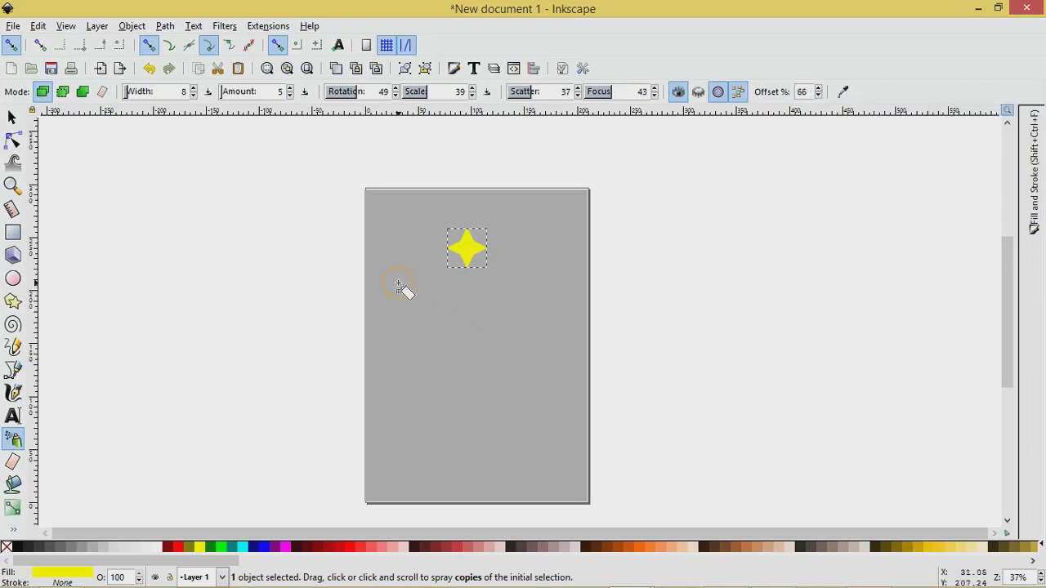
mouse_move(398, 284)
mouse_down()
mouse_move(529, 345)
mouse_move(556, 303)
mouse_up()
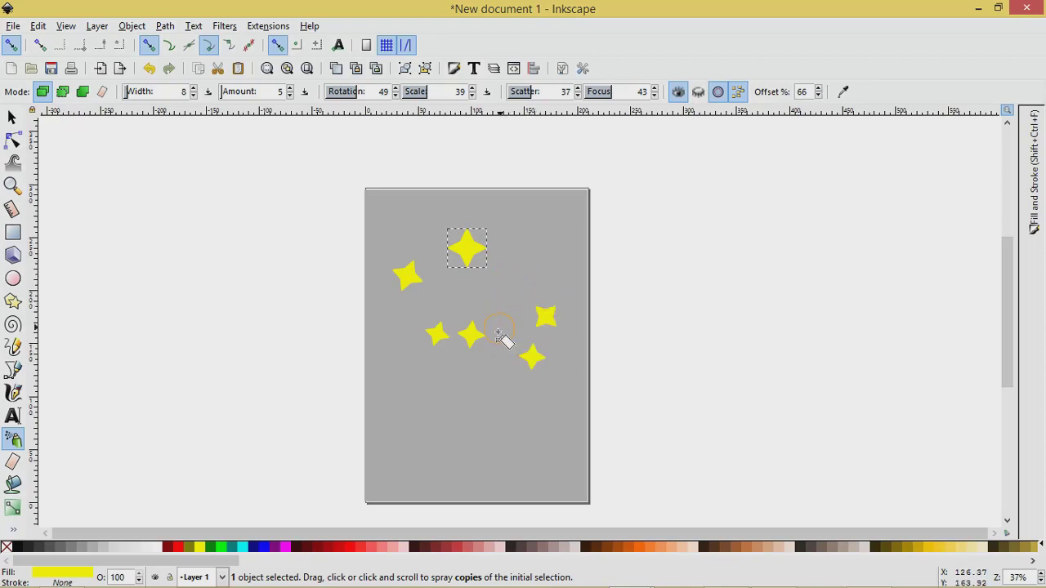
mouse_move(420, 327)
mouse_down()
mouse_move(414, 298)
mouse_move(478, 299)
mouse_move(570, 237)
mouse_up()
drag(460, 422, 588, 397)
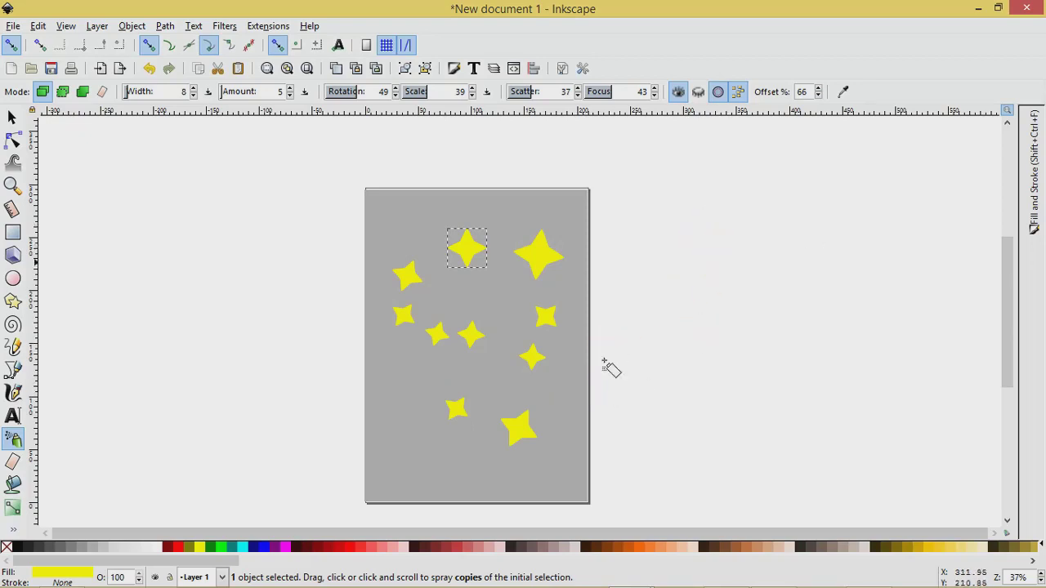
click(394, 376)
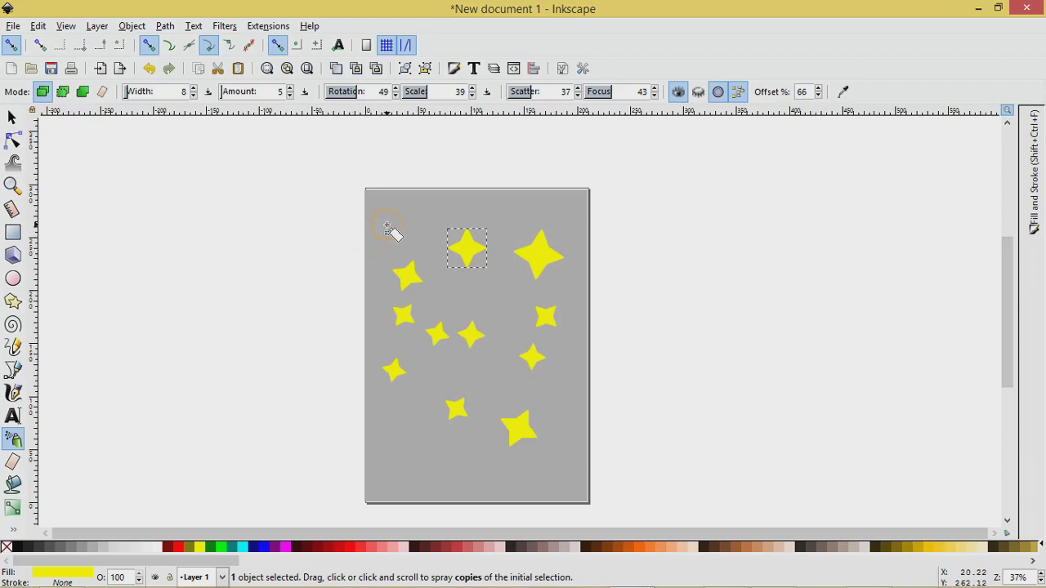
click(455, 445)
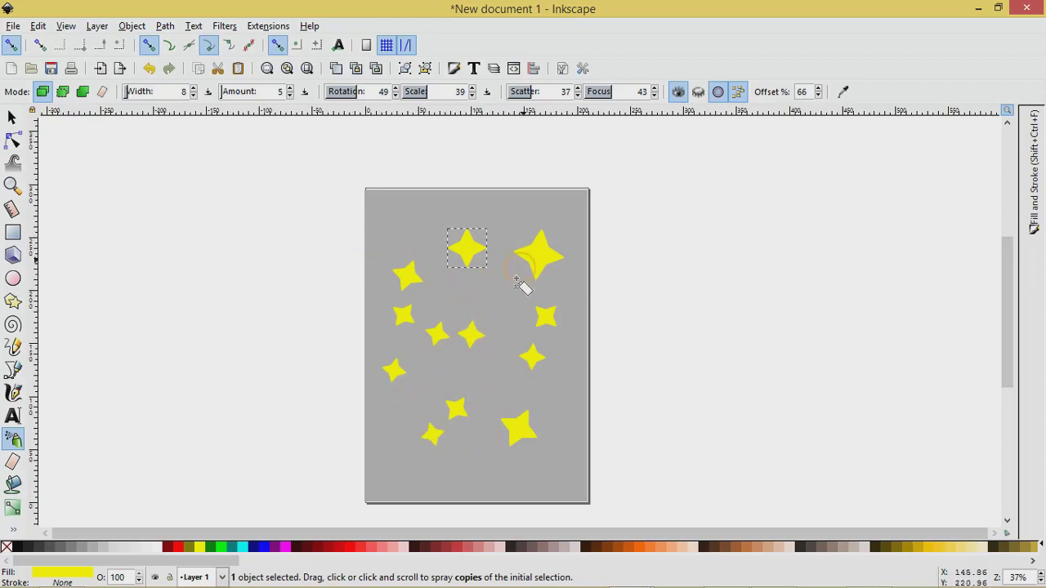